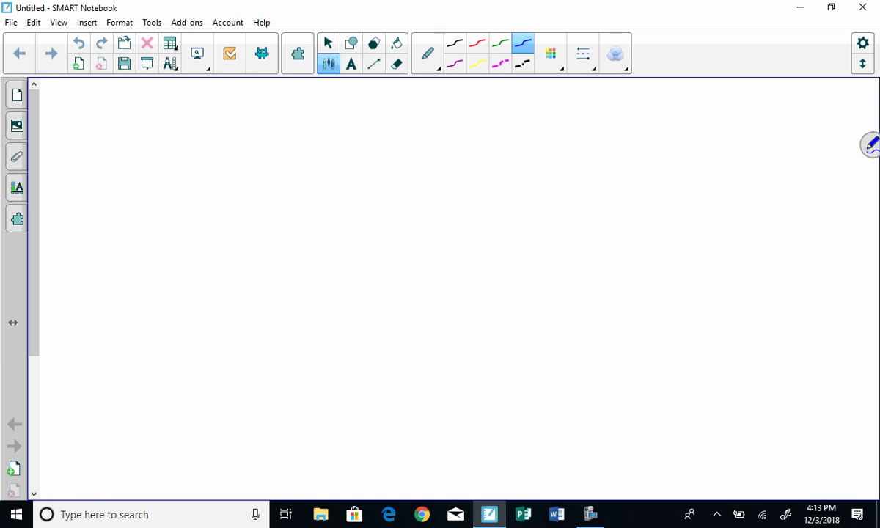
Expand the SMART Ink pen selection panel, with the blue pen active for handwriting.
click(871, 145)
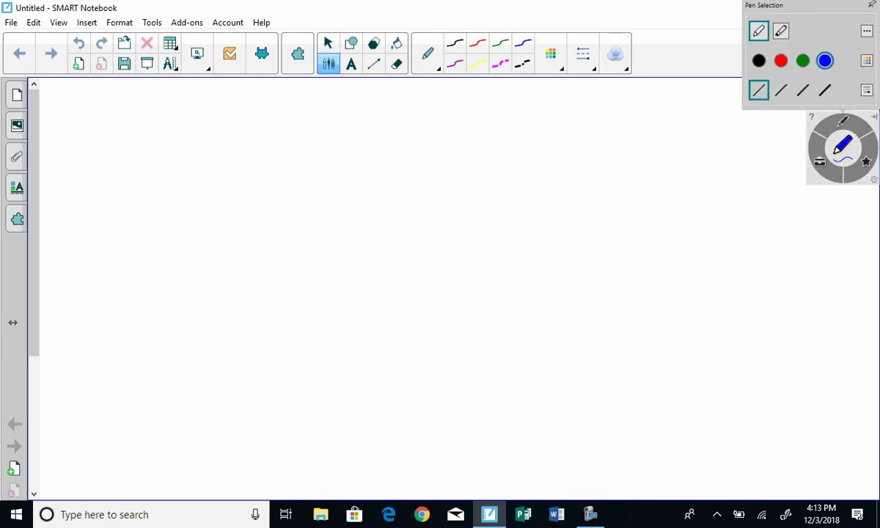
Handwrite '3-1 (c) Graphing' in blue across the top of the page.
mouse_move(53, 92)
mouse_down()
mouse_move(56, 116)
mouse_move(92, 104)
mouse_move(100, 113)
mouse_move(143, 114)
mouse_up()
drag(150, 89, 151, 116)
mouse_move(209, 94)
mouse_down()
mouse_move(201, 89)
mouse_move(210, 104)
mouse_up()
drag(218, 97, 253, 108)
drag(258, 96, 259, 116)
mouse_move(280, 85)
mouse_down()
mouse_move(280, 110)
mouse_move(292, 110)
mouse_up()
mouse_move(299, 97)
mouse_down()
mouse_move(340, 99)
mouse_move(325, 118)
mouse_up()
click(340, 95)
Add the words 'Using Tables' to complete the heading.
mouse_move(366, 87)
mouse_down()
mouse_move(369, 103)
mouse_move(388, 88)
mouse_up()
mouse_move(405, 92)
mouse_down()
mouse_move(394, 106)
mouse_move(437, 110)
mouse_up()
click(413, 91)
mouse_move(466, 93)
mouse_down()
mouse_move(456, 94)
mouse_move(449, 119)
mouse_move(508, 91)
mouse_move(499, 110)
mouse_up()
drag(516, 93, 520, 110)
mouse_move(530, 82)
mouse_down()
mouse_move(530, 110)
mouse_move(551, 110)
mouse_up()
drag(558, 103, 583, 117)
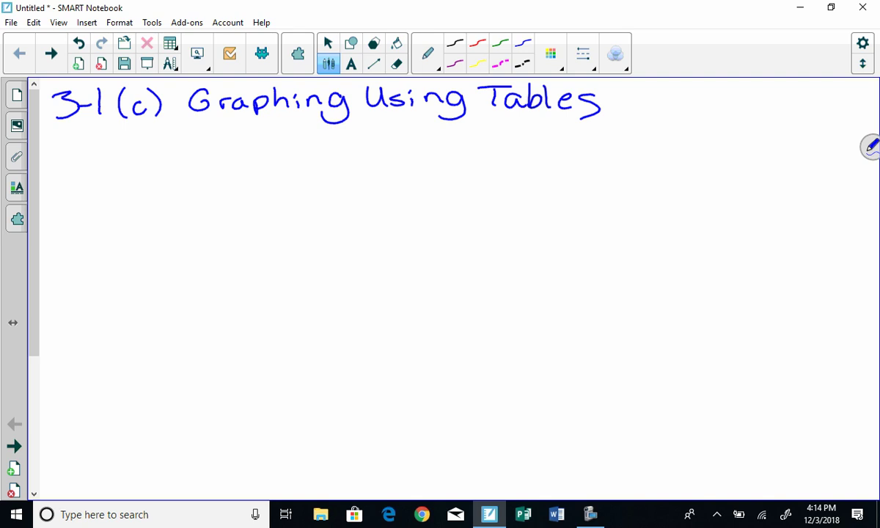
Write 'X-intercept' below the heading.
drag(83, 156, 104, 180)
mouse_move(105, 156)
mouse_down()
mouse_move(83, 181)
mouse_move(125, 170)
mouse_move(134, 176)
mouse_up()
drag(132, 154, 162, 176)
drag(157, 142, 159, 177)
mouse_move(149, 156)
mouse_down()
mouse_move(164, 154)
mouse_move(185, 174)
mouse_move(204, 161)
mouse_up()
mouse_move(217, 159)
mouse_down()
mouse_move(220, 173)
mouse_move(258, 175)
mouse_up()
mouse_move(288, 145)
mouse_down()
mouse_move(289, 173)
mouse_move(300, 155)
mouse_up()
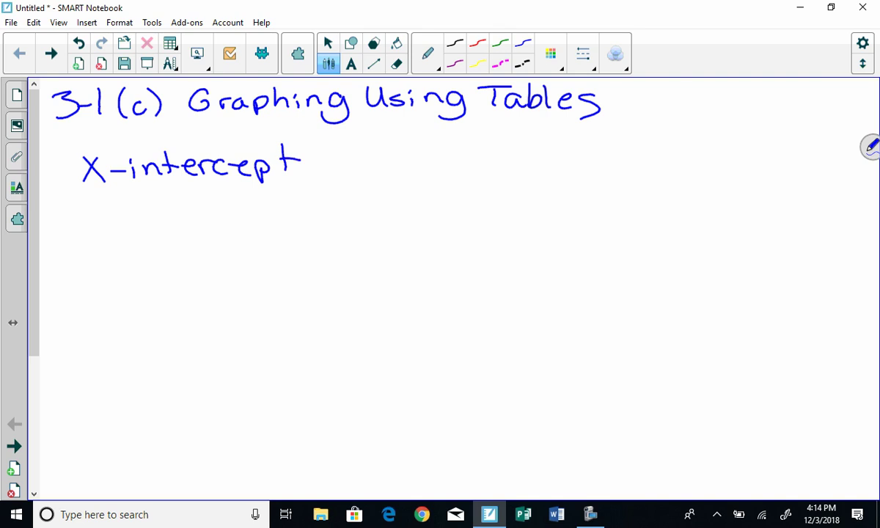
Write 'root' and 'solution' in a column beneath X-intercept.
drag(86, 197, 116, 201)
drag(136, 199, 153, 214)
drag(144, 200, 170, 200)
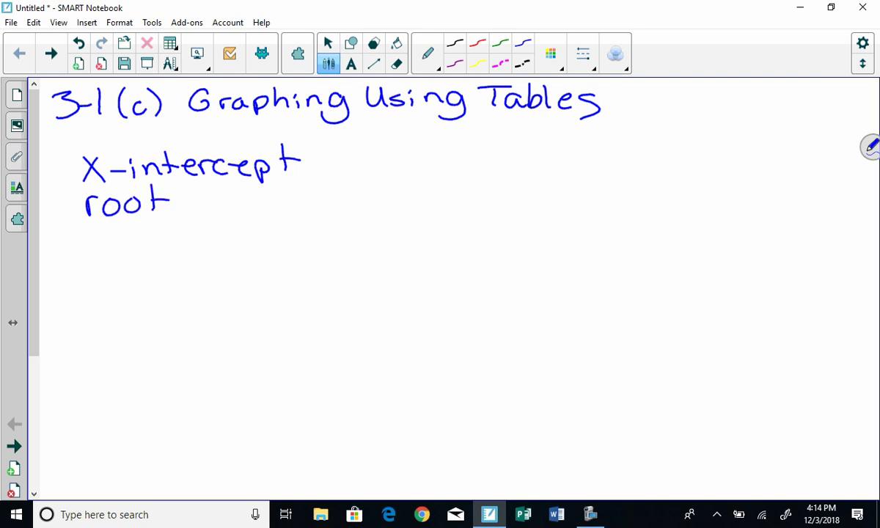
mouse_move(108, 235)
mouse_down()
mouse_move(91, 249)
mouse_move(122, 238)
mouse_up()
mouse_move(133, 222)
mouse_down()
mouse_move(133, 250)
mouse_move(169, 250)
mouse_up()
mouse_move(176, 223)
mouse_down()
mouse_move(177, 249)
mouse_move(185, 232)
mouse_up()
mouse_move(189, 236)
mouse_down()
mouse_move(188, 250)
mouse_move(205, 237)
mouse_up()
drag(214, 236, 236, 250)
drag(188, 225, 190, 226)
Write 'answer' below solution and draw a box around the four terms.
mouse_move(112, 269)
mouse_down()
mouse_move(110, 283)
mouse_move(140, 284)
mouse_up()
mouse_move(163, 269)
mouse_down()
mouse_move(146, 283)
mouse_move(200, 267)
mouse_up()
drag(205, 277, 222, 285)
drag(222, 273, 232, 269)
mouse_move(64, 156)
mouse_down()
mouse_move(63, 192)
mouse_move(212, 296)
mouse_move(319, 295)
mouse_move(318, 129)
mouse_move(131, 131)
mouse_move(66, 167)
mouse_up()
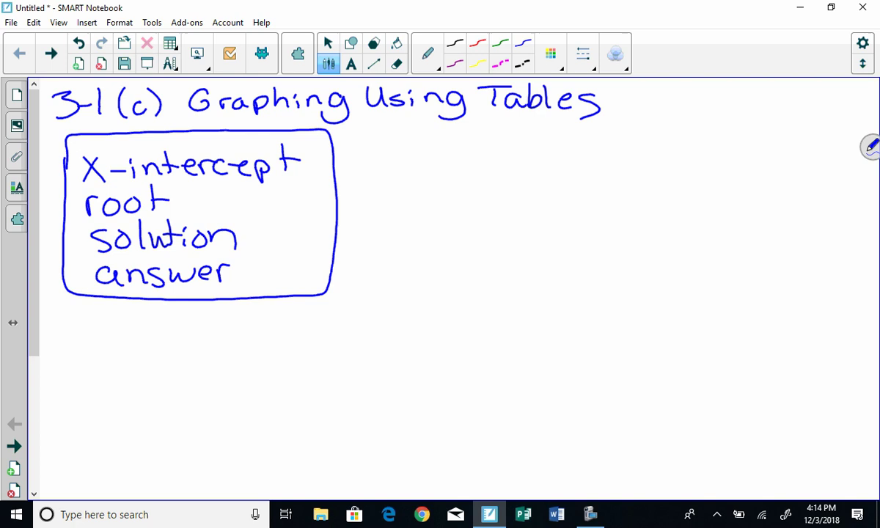
Write the equation y = 2x-8 to the right of the terms box.
mouse_move(464, 141)
mouse_down()
mouse_move(480, 186)
mouse_move(456, 184)
mouse_up()
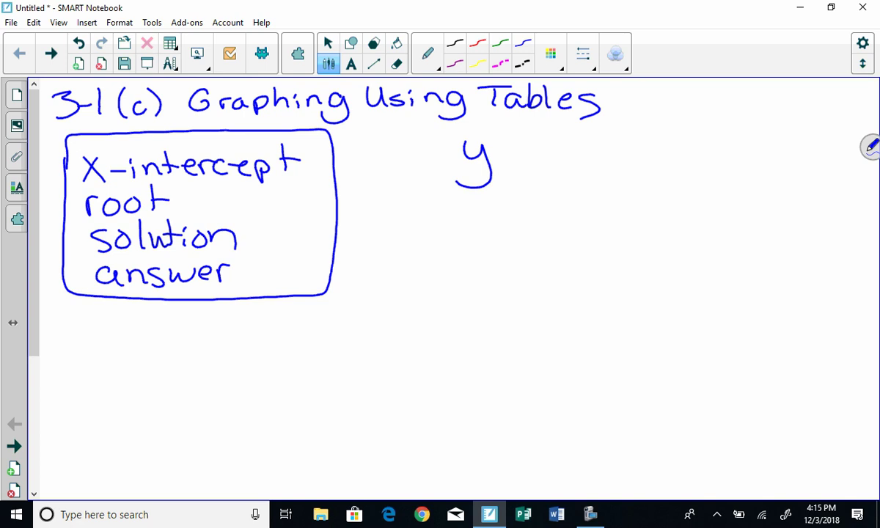
mouse_move(503, 147)
mouse_down()
mouse_move(529, 155)
mouse_move(591, 155)
mouse_up()
mouse_move(591, 139)
mouse_down()
mouse_move(575, 157)
mouse_move(611, 145)
mouse_up()
click(595, 145)
drag(640, 132, 630, 130)
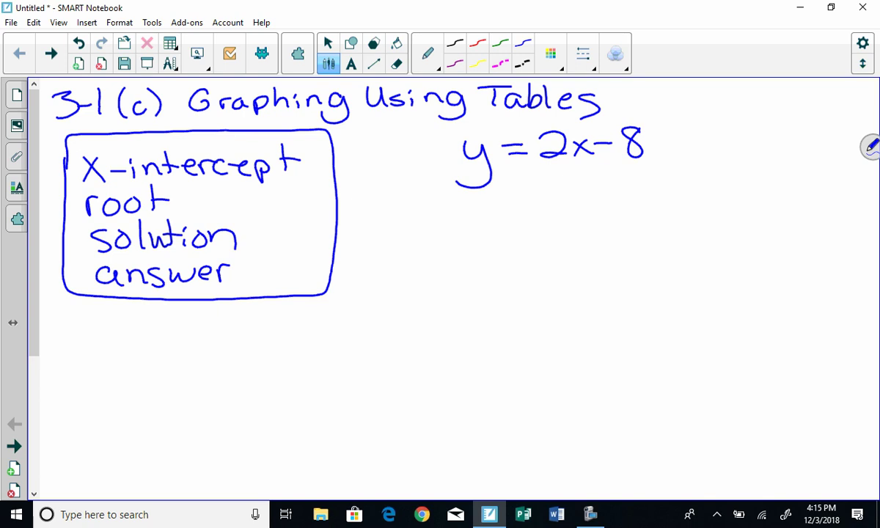
Write 0 = 2x-8 below y = 2x-8.
mouse_move(490, 195)
mouse_down()
mouse_move(469, 214)
mouse_move(490, 195)
mouse_move(523, 200)
mouse_up()
drag(510, 208, 524, 208)
mouse_move(529, 195)
mouse_down()
mouse_move(552, 213)
mouse_move(582, 213)
mouse_up()
click(564, 198)
drag(581, 193, 565, 213)
mouse_move(590, 204)
mouse_down()
mouse_move(616, 211)
mouse_move(628, 189)
mouse_up()
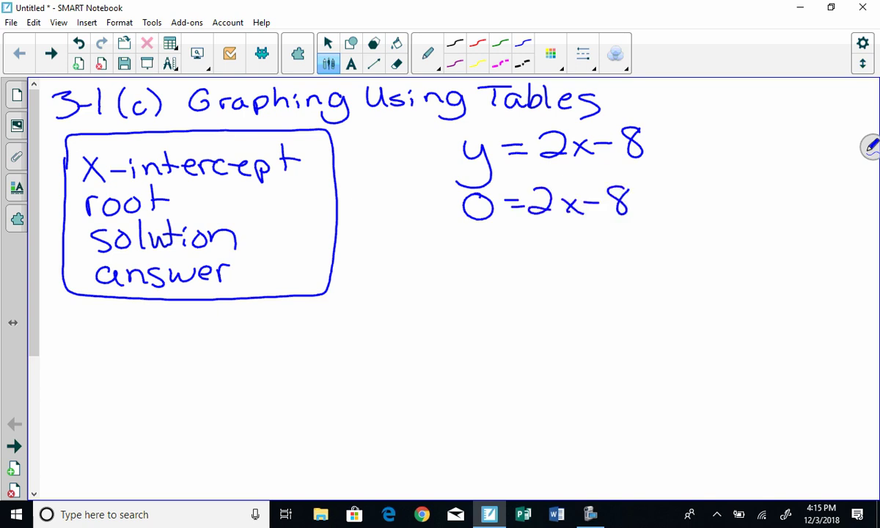
Write f(x) = 2x-8 below the other two equations.
mouse_move(436, 258)
mouse_down()
mouse_move(457, 235)
mouse_move(446, 283)
mouse_move(473, 233)
mouse_move(469, 268)
mouse_up()
mouse_move(479, 251)
mouse_down()
mouse_move(493, 264)
mouse_move(479, 266)
mouse_up()
drag(495, 233, 496, 267)
drag(506, 242, 523, 240)
mouse_move(508, 253)
mouse_down()
mouse_move(549, 248)
mouse_move(558, 258)
mouse_up()
mouse_move(562, 240)
mouse_down()
mouse_move(581, 260)
mouse_move(564, 260)
mouse_up()
drag(587, 248, 628, 235)
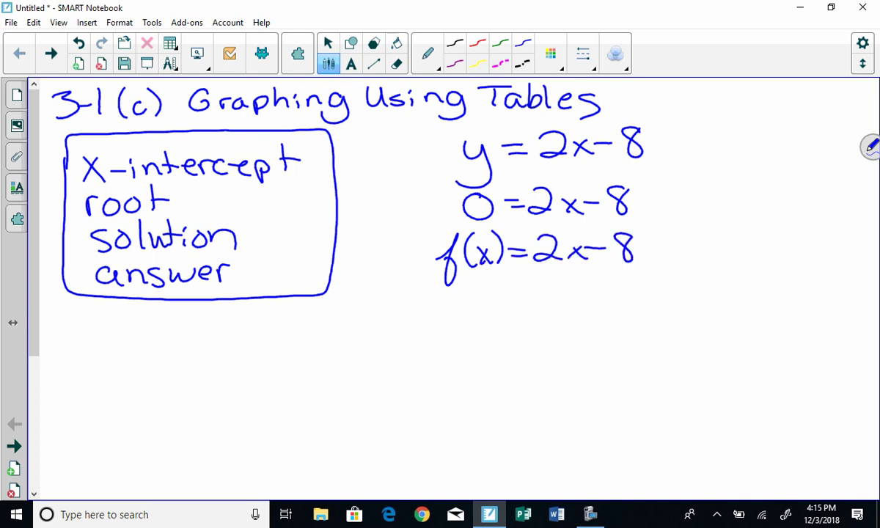
Box the three equations and label both boxes 'same'.
mouse_move(420, 147)
mouse_down()
mouse_move(408, 290)
mouse_move(682, 119)
mouse_move(556, 117)
mouse_move(408, 158)
mouse_up()
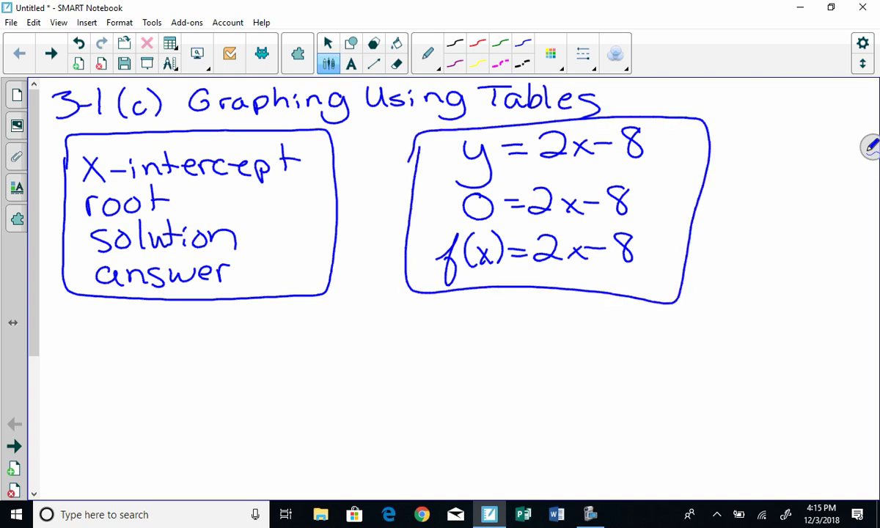
mouse_move(710, 211)
mouse_down()
mouse_move(697, 233)
mouse_move(789, 236)
mouse_up()
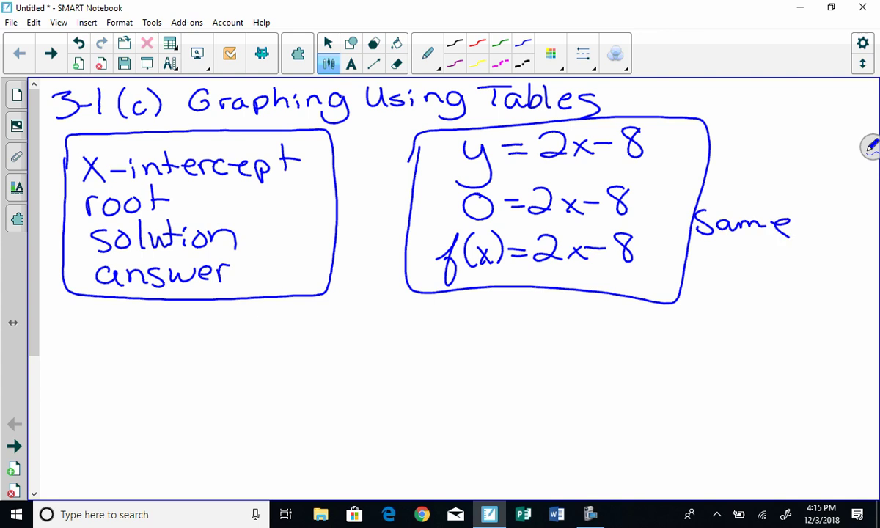
mouse_move(342, 213)
mouse_down()
mouse_move(339, 220)
mouse_move(380, 220)
mouse_up()
Scroll down and write y = 2x-8 in the empty area below the boxes.
scroll(43, 273, down, 5)
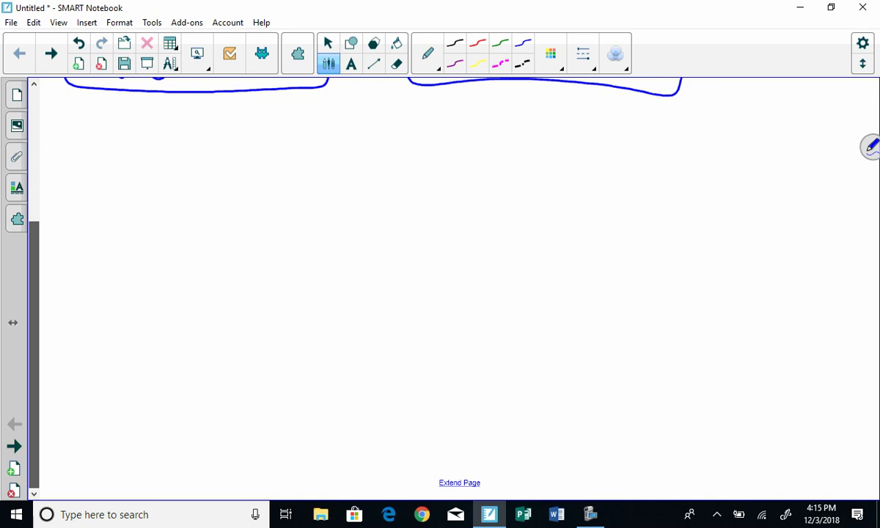
mouse_move(112, 155)
mouse_down()
mouse_move(138, 157)
mouse_move(119, 192)
mouse_up()
drag(154, 159, 174, 157)
drag(157, 166, 176, 165)
drag(186, 146, 221, 168)
drag(221, 152, 207, 167)
mouse_move(229, 159)
mouse_down()
mouse_move(253, 165)
mouse_move(269, 140)
mouse_up()
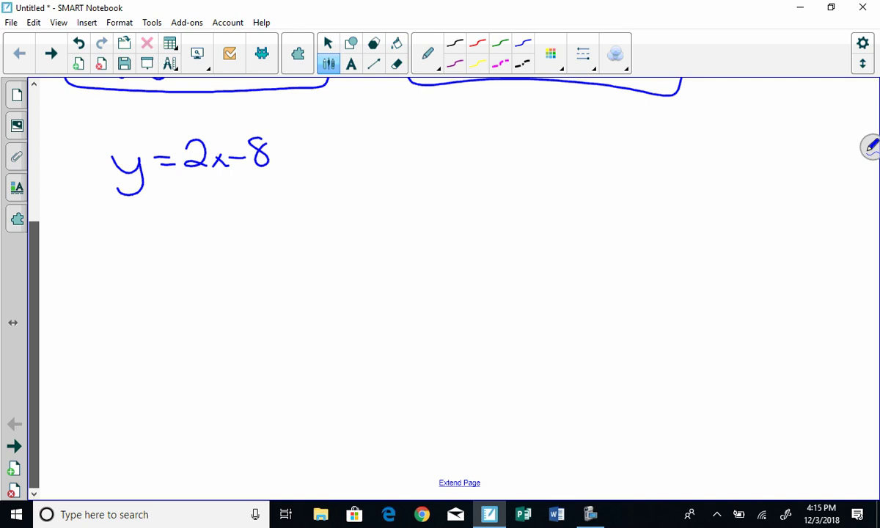
Draw the table outline with an x column listing 2, 1, 0, -1, -2.
drag(79, 229, 311, 222)
drag(144, 226, 149, 444)
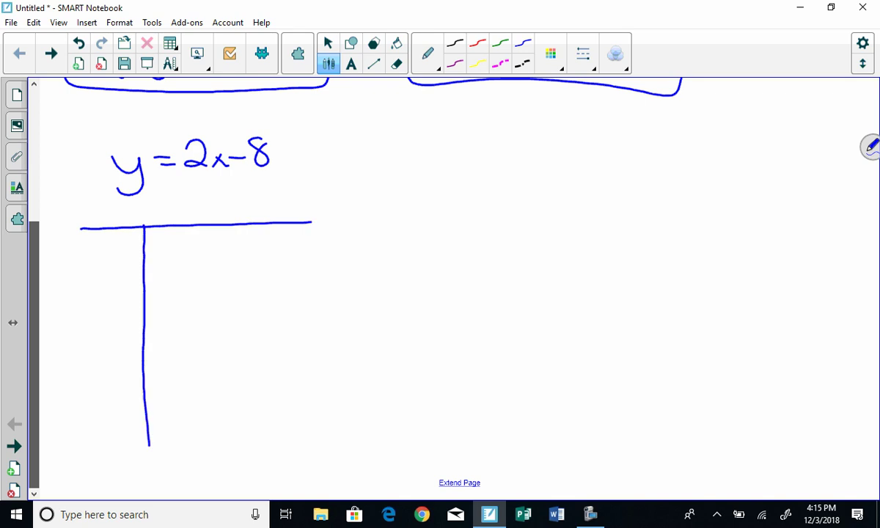
mouse_move(98, 204)
mouse_down()
mouse_move(116, 220)
mouse_move(97, 221)
mouse_up()
mouse_move(97, 242)
mouse_down()
mouse_move(119, 266)
mouse_move(108, 294)
mouse_up()
mouse_move(118, 318)
mouse_down()
mouse_move(110, 336)
mouse_move(117, 320)
mouse_up()
drag(89, 361, 108, 360)
drag(117, 351, 120, 383)
mouse_move(91, 400)
mouse_down()
mouse_move(108, 402)
mouse_move(136, 429)
mouse_up()
Add the 2x-8 column heading, a second divider, and a y column label.
drag(158, 202, 196, 220)
mouse_move(195, 206)
mouse_down()
mouse_move(184, 220)
mouse_move(212, 210)
mouse_up()
mouse_move(224, 196)
mouse_down()
mouse_move(215, 201)
mouse_move(225, 198)
mouse_up()
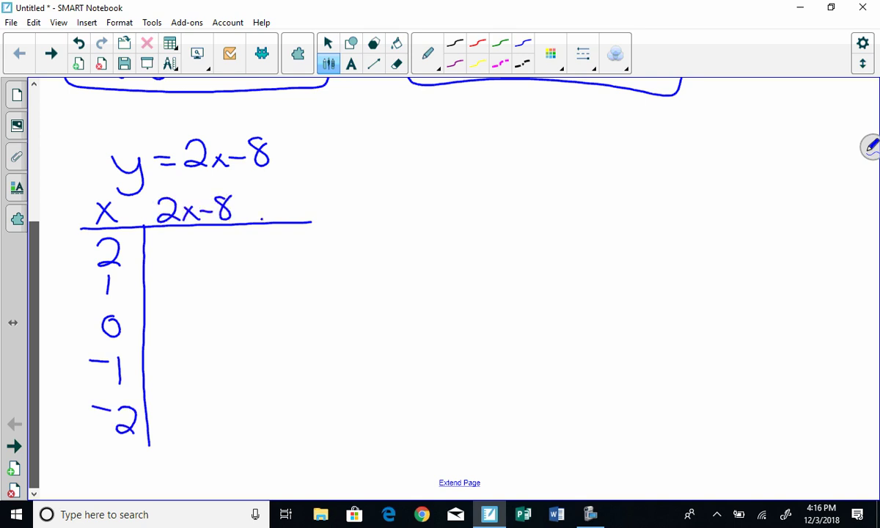
drag(262, 220, 286, 444)
drag(273, 197, 283, 212)
drag(297, 194, 286, 221)
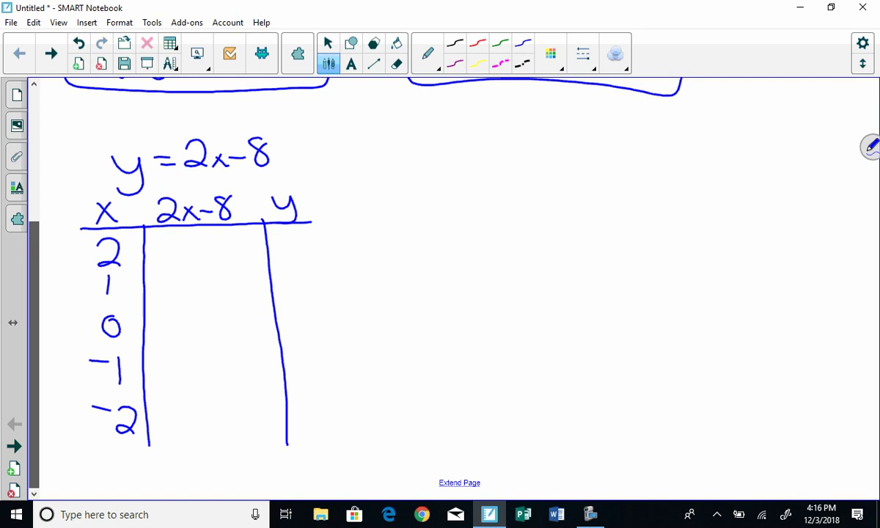
key(alt+Tab)
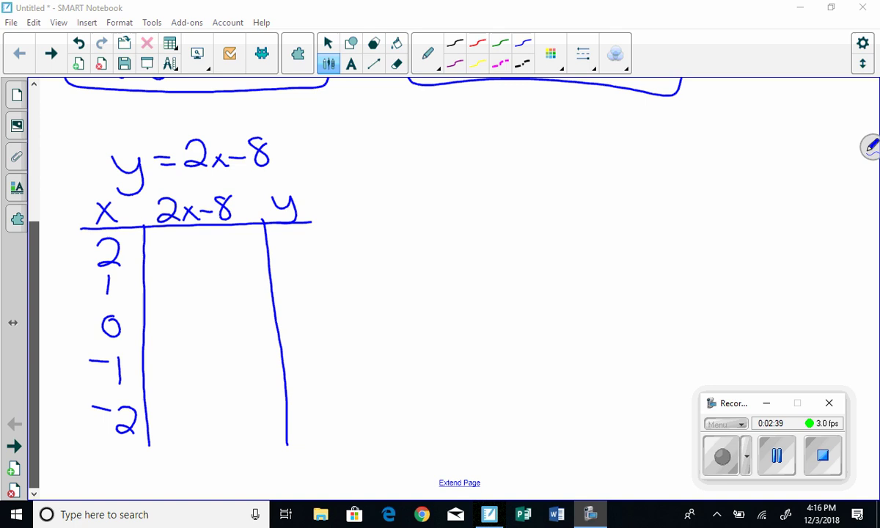
Write the 2x-8 substitutions for x=2 and x=1, giving -4 and -6.
click(767, 402)
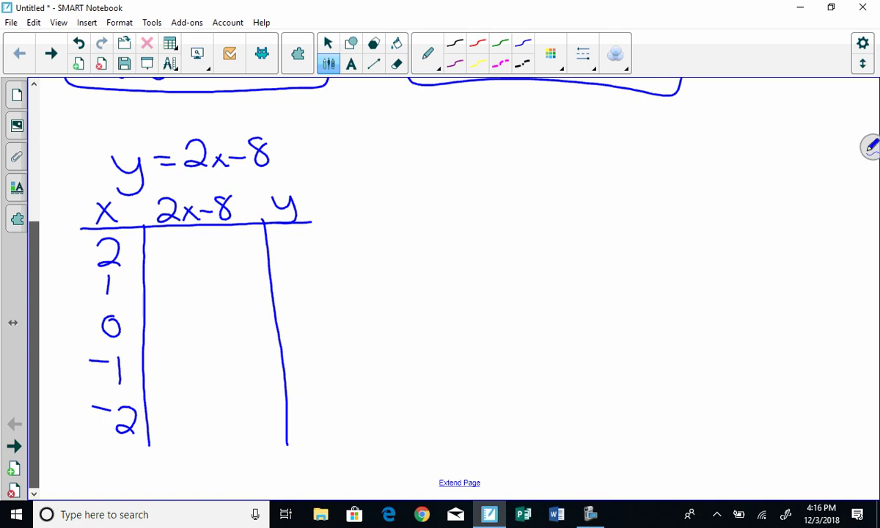
mouse_move(152, 241)
mouse_down()
mouse_move(163, 254)
mouse_move(188, 253)
mouse_up()
click(168, 249)
mouse_move(192, 247)
mouse_down()
mouse_move(281, 234)
mouse_move(303, 243)
mouse_move(301, 259)
mouse_up()
drag(151, 280, 163, 290)
click(169, 285)
mouse_move(185, 276)
mouse_down()
mouse_move(185, 291)
mouse_move(231, 276)
mouse_move(298, 283)
mouse_up()
Fill the x=0 and x=-1 rows with their substitutions, giving -8 and -10.
mouse_move(154, 314)
mouse_down()
mouse_move(173, 329)
mouse_move(185, 312)
mouse_move(210, 319)
mouse_up()
mouse_move(233, 307)
mouse_down()
mouse_move(220, 326)
mouse_move(232, 308)
mouse_move(289, 320)
mouse_up()
mouse_move(314, 307)
mouse_down()
mouse_move(301, 327)
mouse_move(312, 308)
mouse_up()
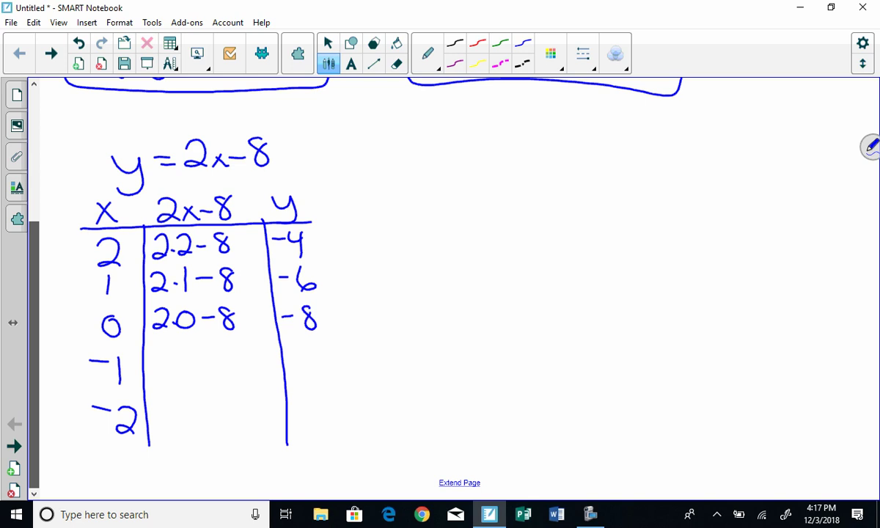
mouse_move(153, 352)
mouse_down()
mouse_move(166, 370)
mouse_move(178, 359)
mouse_up()
mouse_move(186, 346)
mouse_down()
mouse_move(187, 370)
mouse_move(209, 359)
mouse_move(220, 367)
mouse_move(232, 349)
mouse_up()
mouse_move(282, 353)
mouse_down()
mouse_move(304, 369)
mouse_move(323, 348)
mouse_up()
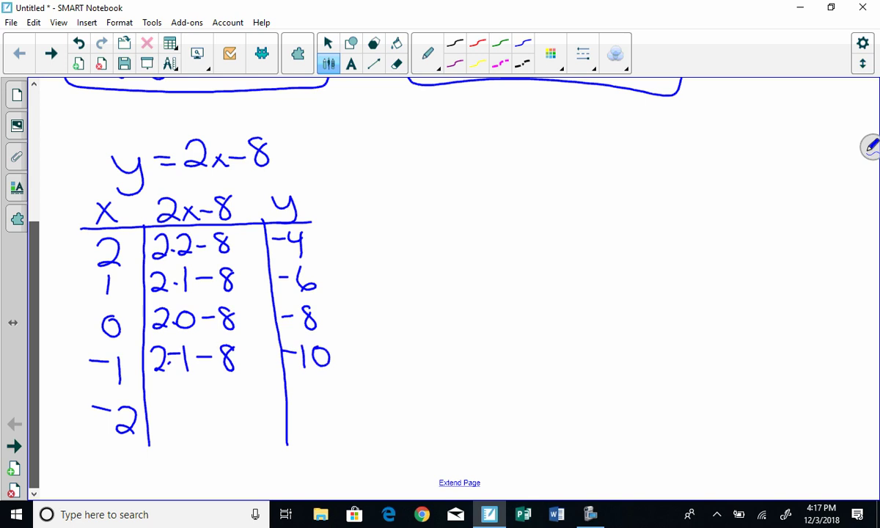
Fill the x=-2 row with its substitution and y value -12.
mouse_move(157, 400)
mouse_down()
mouse_move(173, 416)
mouse_move(194, 405)
mouse_move(203, 416)
mouse_up()
drag(209, 405, 232, 398)
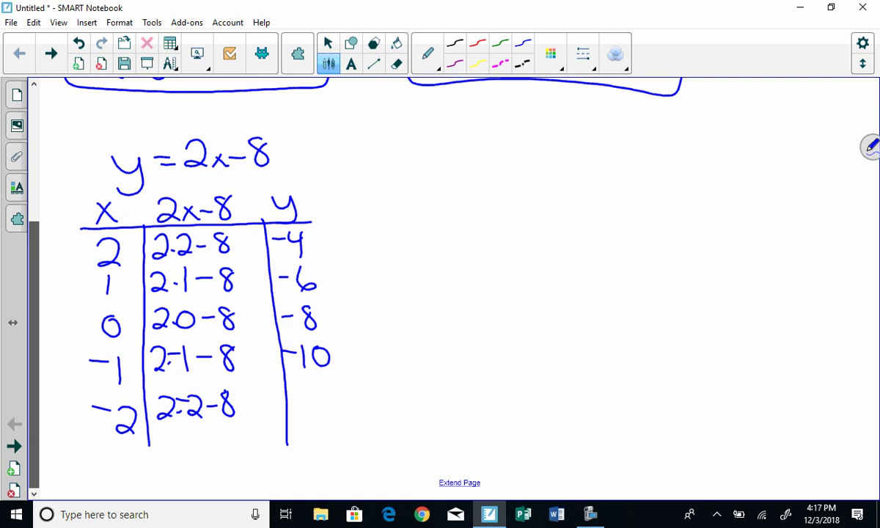
mouse_move(288, 397)
mouse_down()
mouse_move(311, 402)
mouse_move(313, 419)
mouse_up()
drag(323, 394, 341, 418)
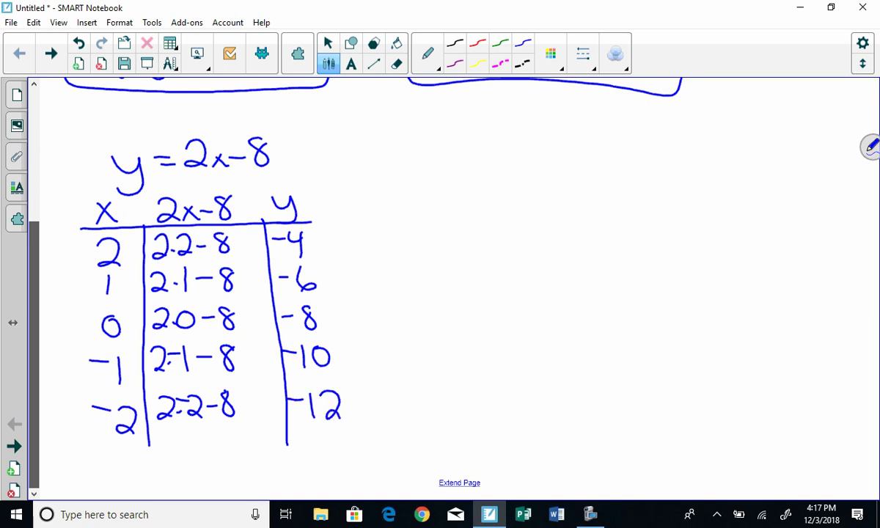
mouse_move(166, 434)
mouse_down()
mouse_move(192, 448)
mouse_move(224, 430)
mouse_move(205, 441)
mouse_up()
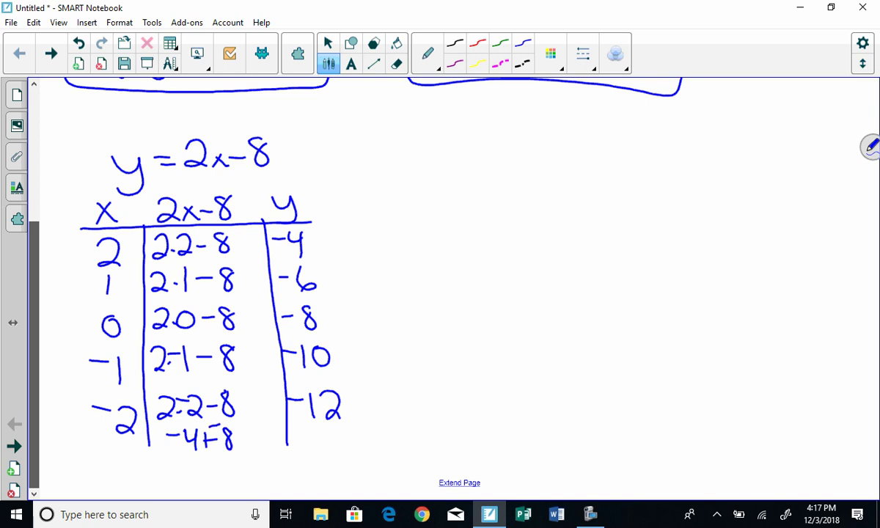
Underline 2 and -4 in the table and write the ordered pair (2,-4) beside it.
drag(361, 223, 367, 252)
drag(91, 269, 127, 268)
drag(272, 259, 309, 258)
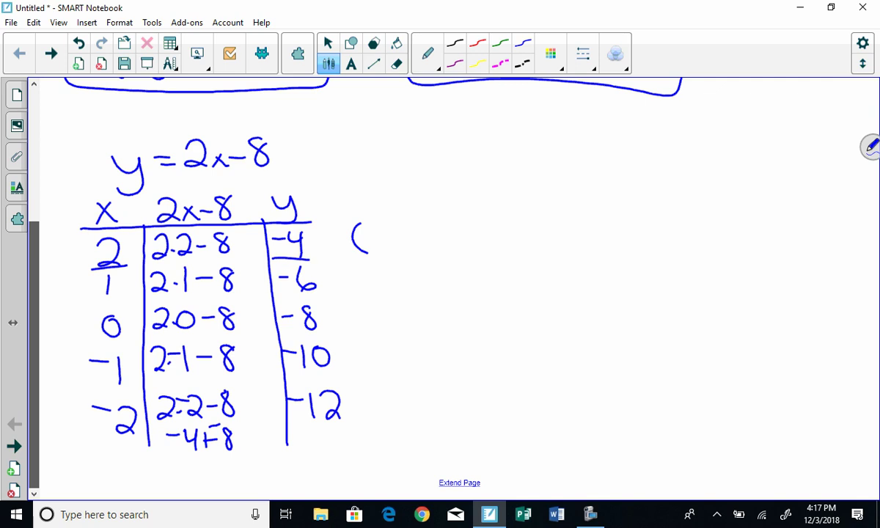
mouse_move(375, 227)
mouse_down()
mouse_move(378, 250)
mouse_move(385, 247)
mouse_up()
drag(394, 245, 405, 235)
drag(416, 229, 420, 233)
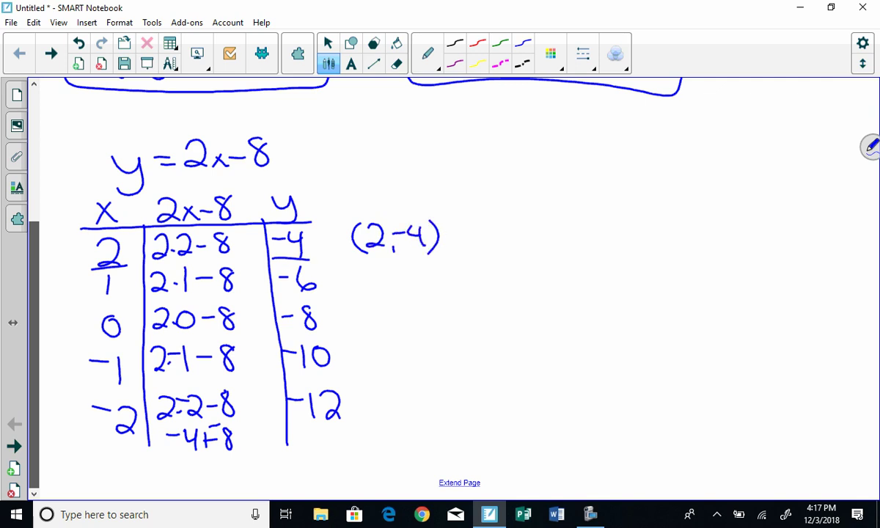
Write the ordered pairs (1,-6) and (0,-8) below it.
mouse_move(360, 264)
mouse_down()
mouse_move(360, 287)
mouse_move(383, 282)
mouse_up()
mouse_move(392, 273)
mouse_down()
mouse_move(419, 282)
mouse_move(430, 269)
mouse_move(426, 293)
mouse_up()
drag(363, 298, 360, 320)
mouse_move(382, 301)
mouse_down()
mouse_move(393, 322)
mouse_move(408, 307)
mouse_up()
mouse_move(429, 299)
mouse_down()
mouse_move(420, 314)
mouse_move(424, 301)
mouse_up()
drag(439, 297, 434, 323)
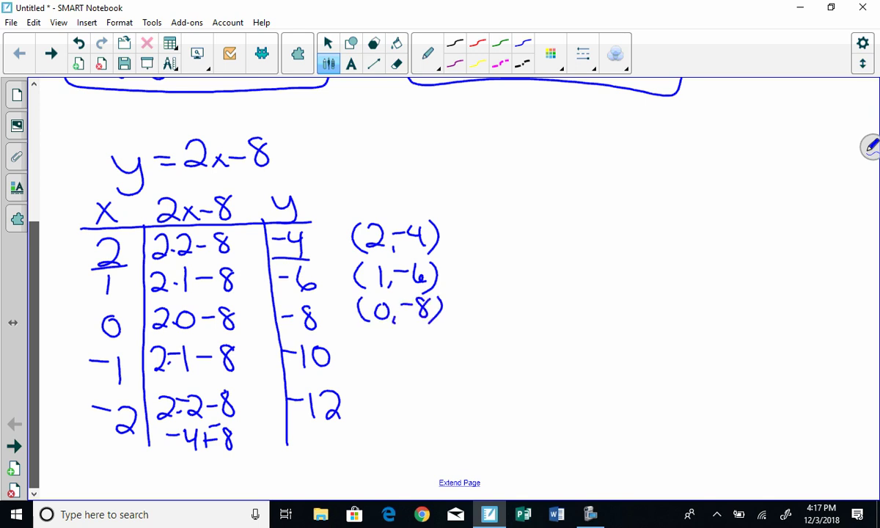
Write the ordered pair (-1,-10) and begin the pair for x=-2.
drag(368, 332, 367, 359)
drag(370, 345, 380, 358)
mouse_move(389, 350)
mouse_down()
mouse_move(387, 361)
mouse_move(402, 343)
mouse_up()
mouse_move(419, 334)
mouse_down()
mouse_move(419, 357)
mouse_move(430, 338)
mouse_move(438, 364)
mouse_up()
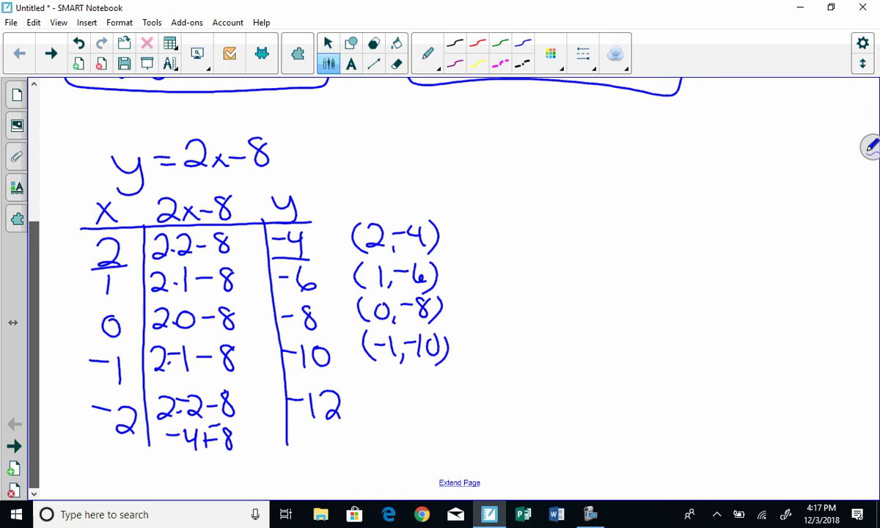
mouse_move(377, 378)
mouse_down()
mouse_move(374, 404)
mouse_move(387, 389)
mouse_move(408, 399)
mouse_up()
Complete the pair (-2,-12) and draw crossing x and y axes to its right.
mouse_move(410, 393)
mouse_down()
mouse_move(409, 399)
mouse_move(419, 388)
mouse_move(423, 399)
mouse_move(445, 398)
mouse_up()
drag(450, 371, 451, 404)
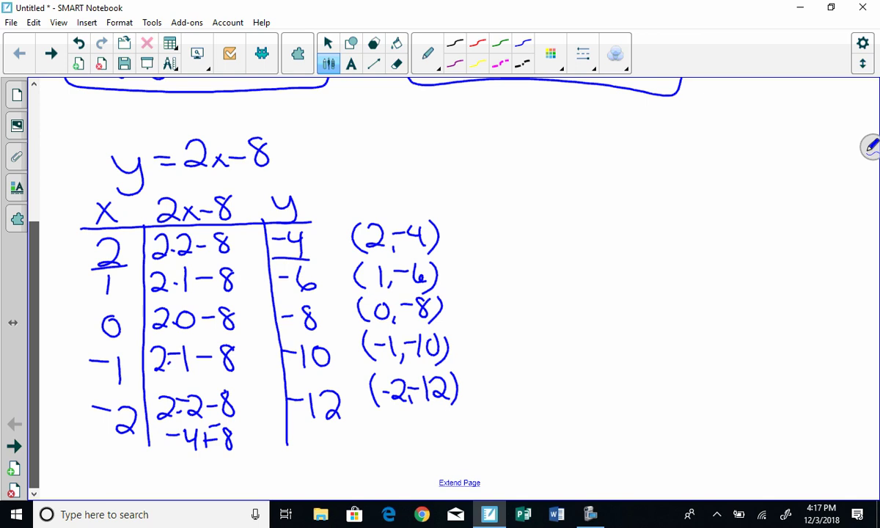
drag(628, 136, 649, 443)
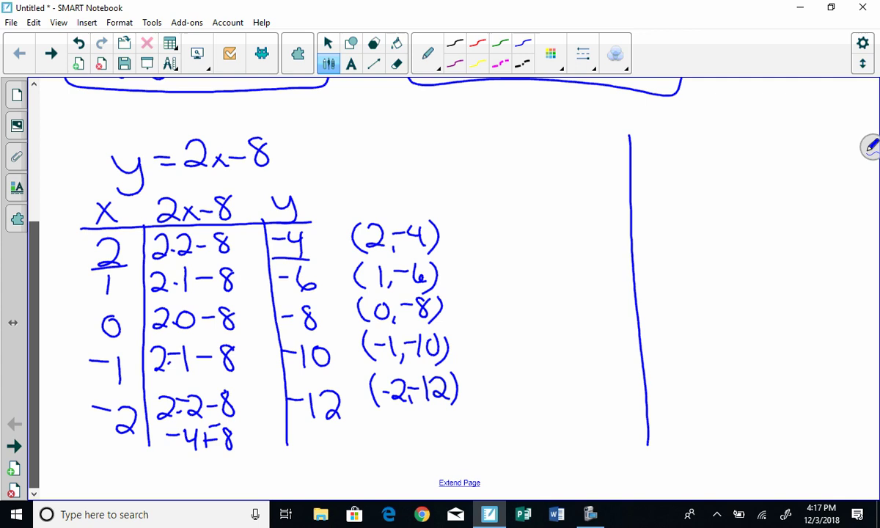
click(472, 189)
drag(471, 189, 831, 171)
Mark tick marks along the horizontal axis and down the negative vertical axis.
mouse_move(646, 173)
mouse_down()
mouse_move(648, 187)
mouse_move(714, 185)
mouse_up()
click(709, 168)
drag(752, 163, 755, 188)
mouse_move(593, 167)
mouse_down()
mouse_move(596, 189)
mouse_move(555, 192)
mouse_up()
drag(519, 173, 521, 193)
drag(492, 175, 491, 193)
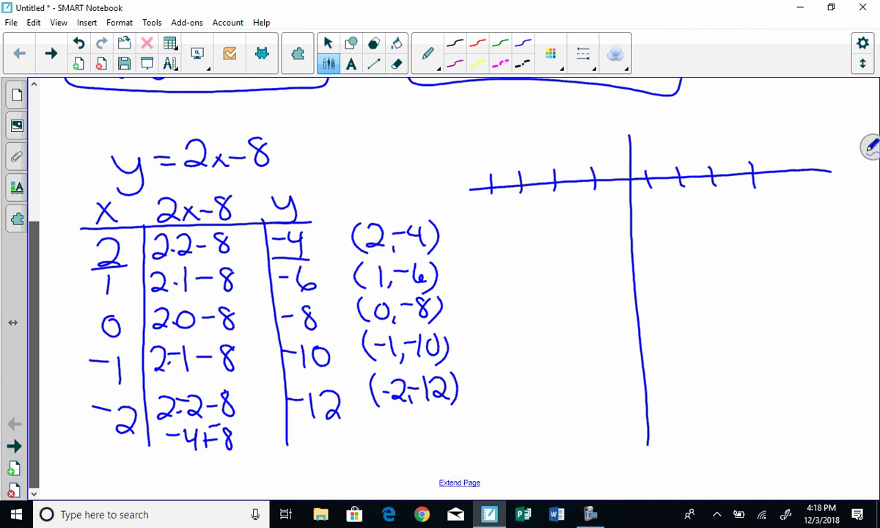
mouse_move(618, 199)
mouse_down()
mouse_move(642, 198)
mouse_move(643, 218)
mouse_up()
mouse_move(618, 237)
mouse_down()
mouse_move(643, 236)
mouse_move(644, 253)
mouse_up()
mouse_move(622, 273)
mouse_down()
mouse_move(647, 273)
mouse_move(648, 290)
mouse_up()
mouse_move(621, 311)
mouse_down()
mouse_move(652, 310)
mouse_move(655, 348)
mouse_up()
mouse_move(627, 370)
mouse_down()
mouse_move(656, 369)
mouse_move(664, 389)
mouse_up()
drag(635, 415, 675, 415)
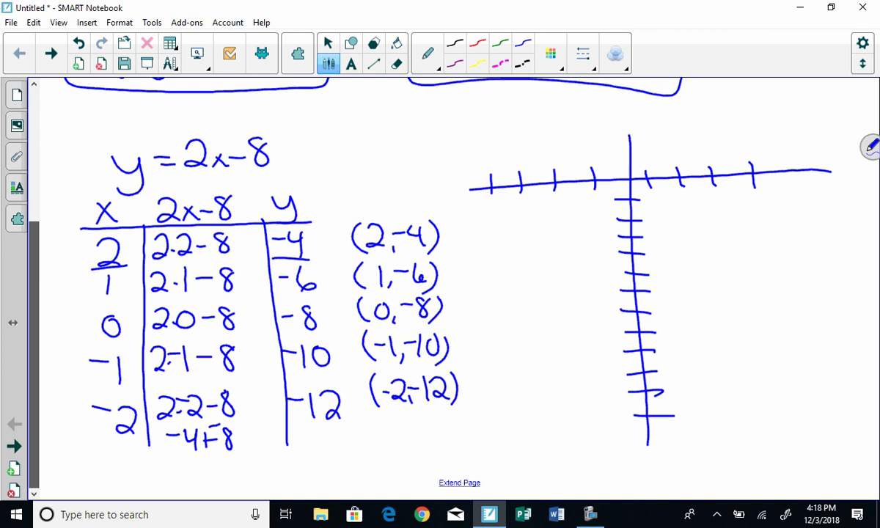
Plot (2,-4), (1,-6), (0,-8), (-1,-10), (-2,-12) and draw the arrowed line through them.
click(687, 255)
click(661, 288)
click(635, 333)
click(606, 371)
click(556, 415)
mouse_move(529, 432)
mouse_down()
mouse_move(620, 349)
mouse_move(729, 196)
mouse_move(733, 220)
mouse_up()
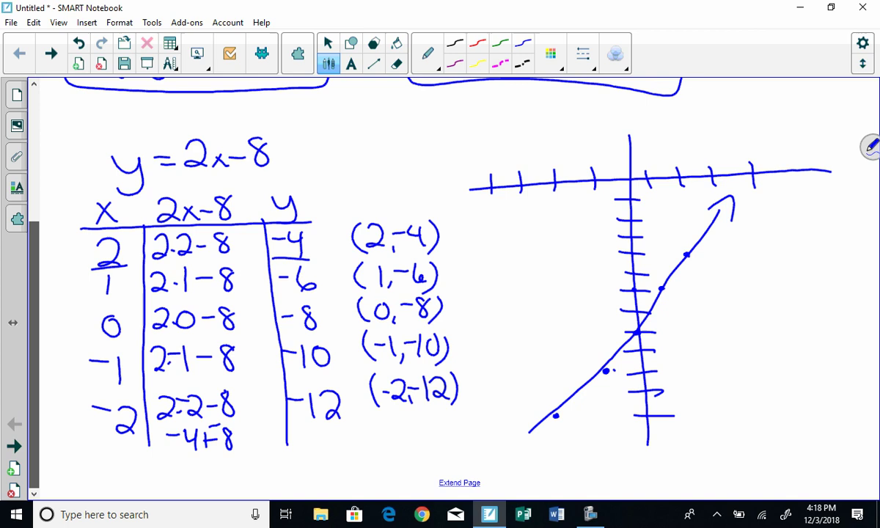
mouse_move(534, 413)
mouse_down()
mouse_move(518, 429)
mouse_move(561, 443)
mouse_up()
In the blank space below, write y = ½x + 3 with the blue pen.
scroll(441, 279, down, 10)
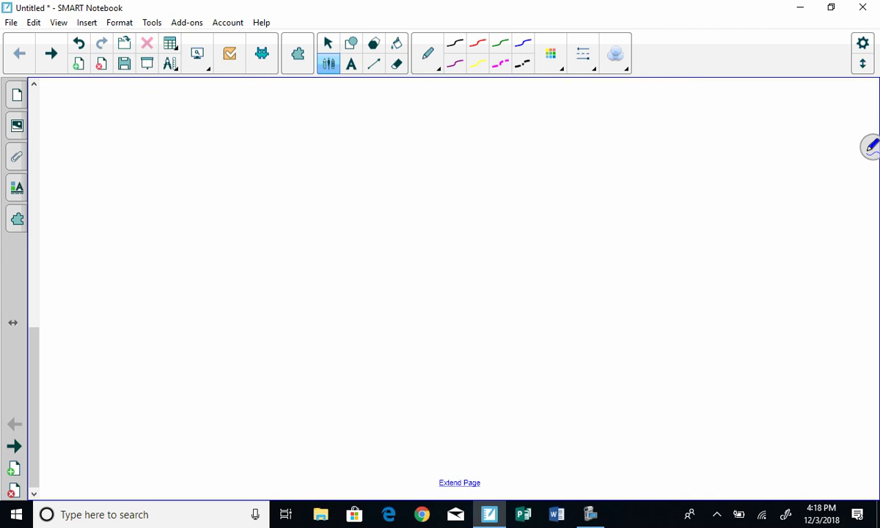
mouse_move(91, 102)
mouse_down()
mouse_move(113, 109)
mouse_move(93, 138)
mouse_up()
drag(126, 107, 145, 107)
mouse_move(127, 113)
mouse_down()
mouse_move(174, 98)
mouse_move(183, 104)
mouse_up()
mouse_move(167, 110)
mouse_down()
mouse_move(168, 119)
mouse_move(210, 115)
mouse_up()
mouse_move(210, 103)
mouse_down()
mouse_move(193, 115)
mouse_move(233, 106)
mouse_up()
mouse_move(224, 99)
mouse_down()
mouse_move(258, 98)
mouse_move(246, 119)
mouse_up()
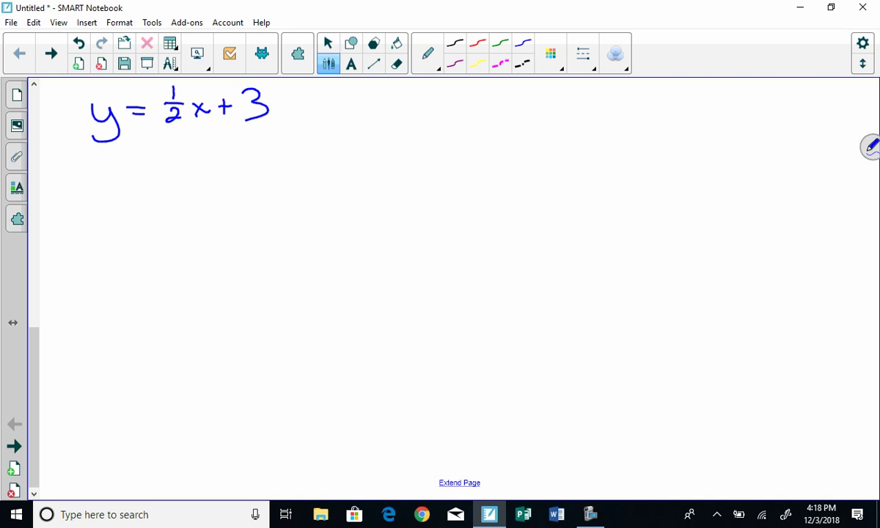
Draw the table's top rule and column divider, label the first column x, and list 4, 2, 0.
drag(83, 171, 325, 166)
drag(145, 168, 155, 353)
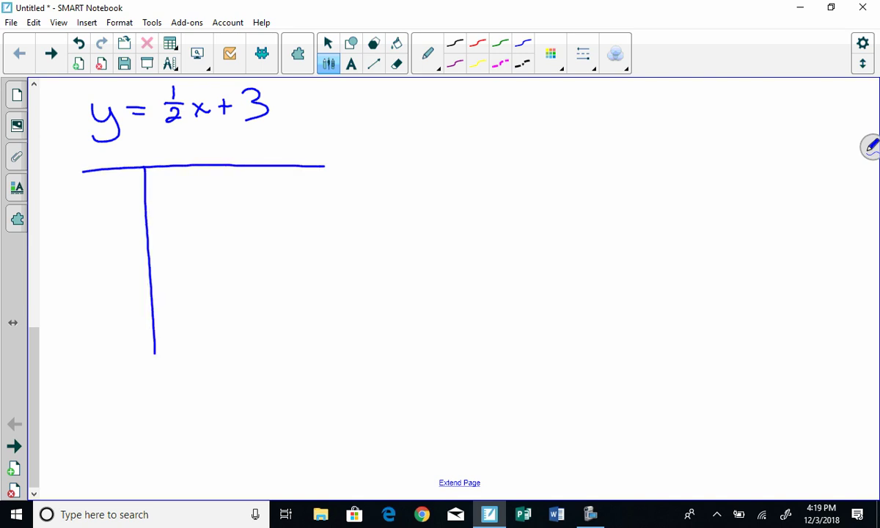
drag(111, 149, 125, 164)
mouse_move(124, 148)
mouse_down()
mouse_move(110, 165)
mouse_move(123, 195)
mouse_up()
mouse_move(117, 180)
mouse_down()
mouse_move(112, 221)
mouse_move(125, 247)
mouse_move(116, 293)
mouse_move(122, 280)
mouse_up()
Add −2 and −4 to the x column, extend the dividers, and write the ½x+3 header.
drag(94, 317, 133, 337)
drag(81, 365, 133, 368)
drag(129, 358, 129, 389)
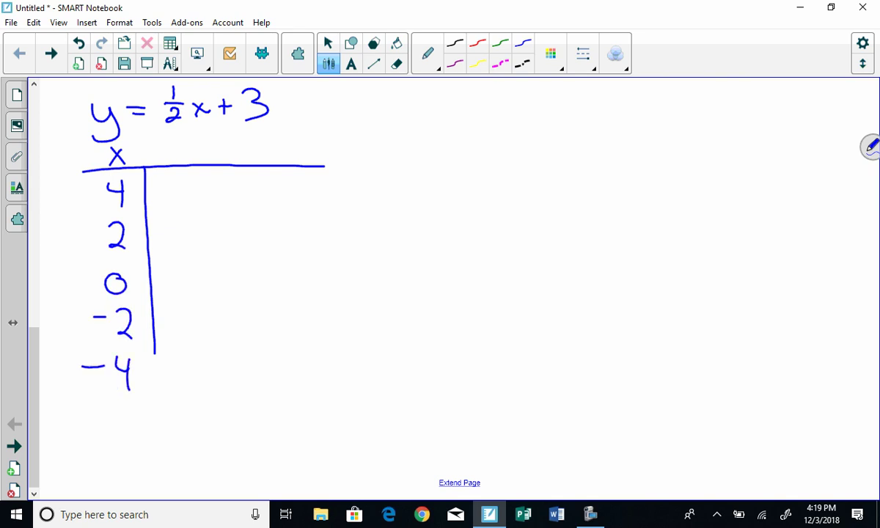
drag(154, 349, 157, 409)
drag(278, 163, 297, 413)
mouse_move(176, 133)
mouse_down()
mouse_move(186, 160)
mouse_move(203, 160)
mouse_up()
mouse_move(219, 147)
mouse_down()
mouse_move(218, 158)
mouse_move(240, 159)
mouse_up()
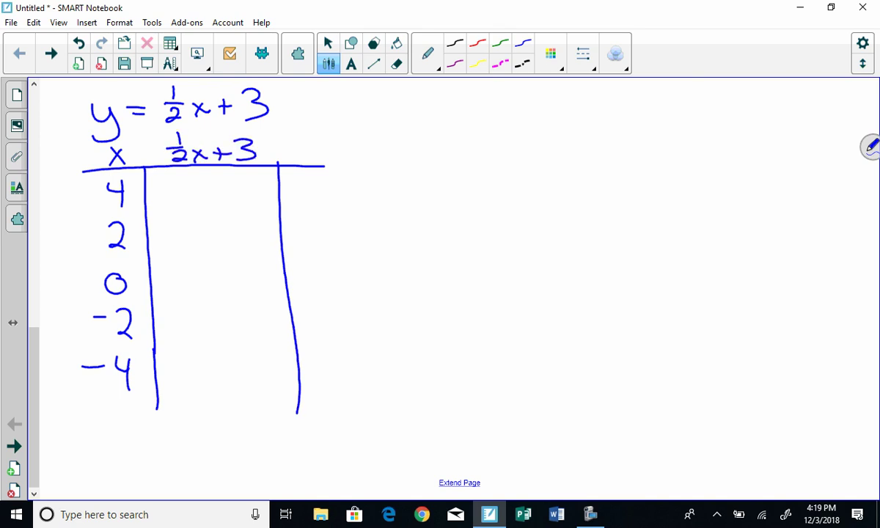
Label the y column and fill row one with ½·4+3, y = 5 and the pair (4,5).
drag(297, 147, 321, 168)
drag(163, 174, 164, 182)
mouse_move(157, 184)
mouse_down()
mouse_move(172, 184)
mouse_move(174, 199)
mouse_move(228, 185)
mouse_up()
click(178, 194)
mouse_move(220, 179)
mouse_down()
mouse_move(219, 195)
mouse_move(238, 194)
mouse_up()
mouse_move(308, 172)
mouse_down()
mouse_move(295, 173)
mouse_move(294, 195)
mouse_up()
mouse_move(344, 171)
mouse_down()
mouse_move(338, 193)
mouse_move(370, 185)
mouse_up()
drag(366, 176, 373, 193)
mouse_move(397, 173)
mouse_down()
mouse_move(385, 173)
mouse_move(380, 191)
mouse_move(402, 198)
mouse_up()
Fill row two with ½·2+3, y = 4 and the pair (2,4).
mouse_move(163, 214)
mouse_down()
mouse_move(175, 242)
mouse_move(227, 227)
mouse_up()
click(179, 236)
drag(235, 216, 235, 234)
drag(295, 207, 303, 226)
mouse_move(311, 209)
mouse_down()
mouse_move(313, 238)
mouse_move(369, 236)
mouse_up()
drag(379, 211, 389, 220)
drag(386, 207, 384, 234)
drag(396, 207, 392, 240)
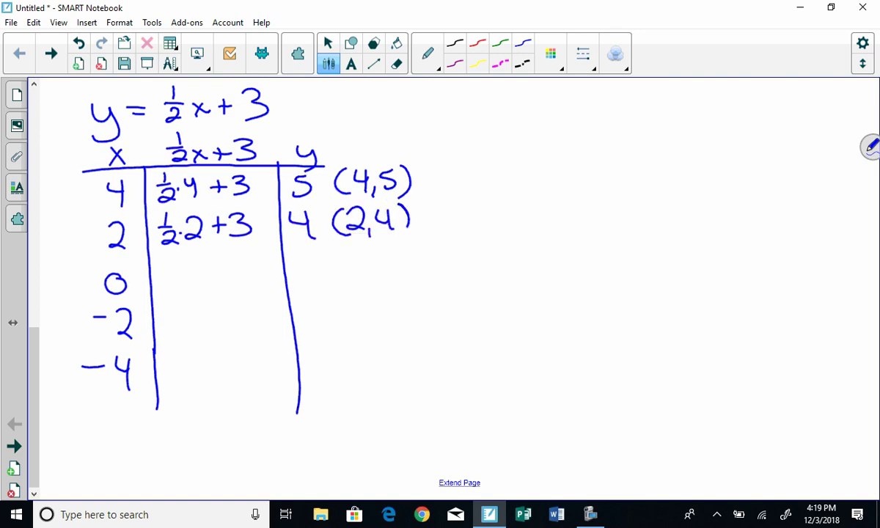
Fill row three with ½·0+3, y = 3 and the pair (0,3).
drag(165, 260, 173, 273)
mouse_move(162, 279)
mouse_down()
mouse_move(175, 292)
mouse_move(197, 270)
mouse_up()
click(184, 280)
mouse_move(215, 267)
mouse_down()
mouse_move(215, 283)
mouse_move(225, 275)
mouse_move(232, 286)
mouse_up()
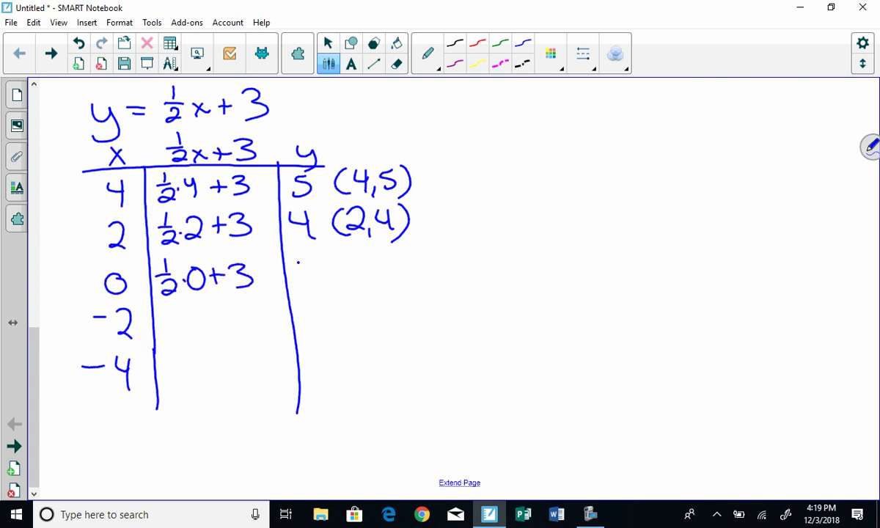
mouse_move(303, 262)
mouse_down()
mouse_move(318, 268)
mouse_move(306, 286)
mouse_up()
mouse_move(345, 259)
mouse_down()
mouse_move(342, 290)
mouse_move(359, 260)
mouse_move(373, 288)
mouse_up()
mouse_move(383, 254)
mouse_down()
mouse_move(394, 258)
mouse_move(385, 283)
mouse_move(409, 286)
mouse_up()
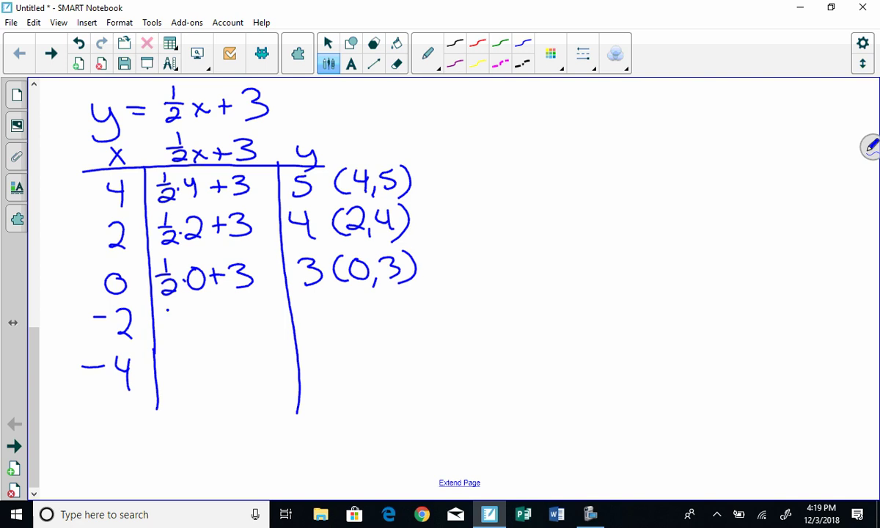
Fill row four with ½·(−2)+3, y = 2 and the pair (−2,2).
drag(167, 309, 180, 320)
mouse_move(163, 326)
mouse_down()
mouse_move(177, 339)
mouse_move(187, 320)
mouse_move(207, 330)
mouse_move(234, 323)
mouse_move(224, 333)
mouse_move(238, 333)
mouse_up()
mouse_move(309, 312)
mouse_down()
mouse_move(324, 326)
mouse_move(356, 329)
mouse_move(359, 309)
mouse_move(380, 325)
mouse_up()
drag(383, 321, 380, 332)
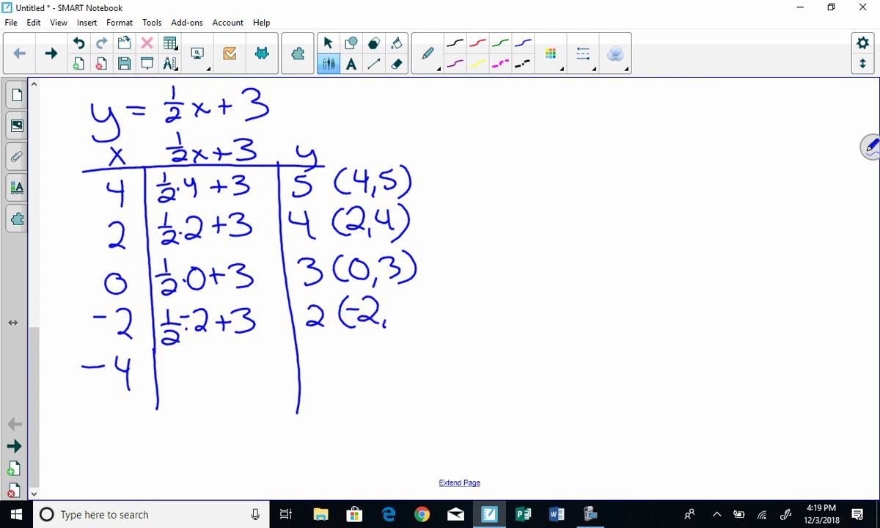
drag(392, 301, 412, 322)
drag(419, 290, 420, 324)
Fill the last row with ½·(−4)+3, y = 1 and the pair (−4,1).
drag(171, 352, 180, 367)
mouse_move(167, 373)
mouse_down()
mouse_move(182, 391)
mouse_move(197, 366)
mouse_up()
click(188, 376)
mouse_move(200, 358)
mouse_down()
mouse_move(208, 386)
mouse_move(235, 370)
mouse_up()
mouse_move(227, 362)
mouse_down()
mouse_move(226, 382)
mouse_move(251, 372)
mouse_move(245, 385)
mouse_up()
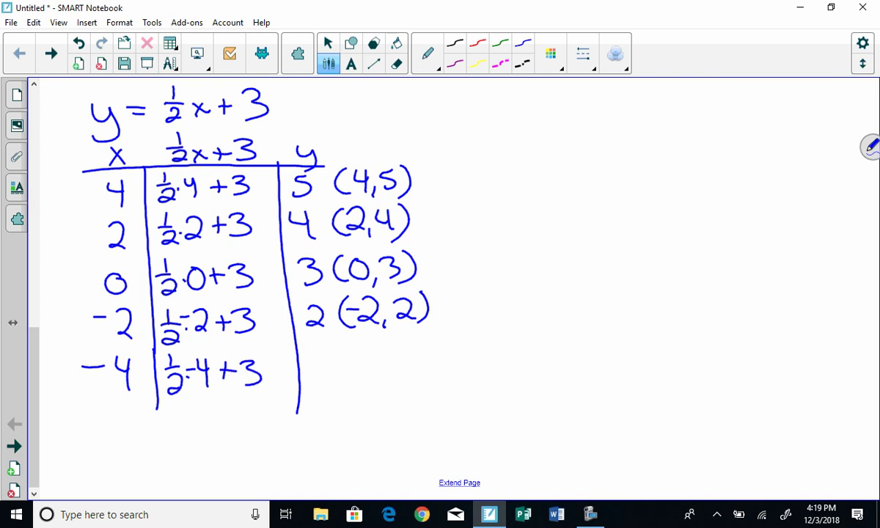
drag(322, 359, 321, 387)
mouse_move(351, 352)
mouse_down()
mouse_move(351, 386)
mouse_move(358, 364)
mouse_move(377, 369)
mouse_up()
mouse_move(374, 354)
mouse_down()
mouse_move(374, 382)
mouse_move(382, 380)
mouse_up()
mouse_move(398, 357)
mouse_down()
mouse_move(399, 380)
mouse_move(415, 381)
mouse_move(413, 389)
mouse_up()
Draw vertical and horizontal axes beside the table and tick the horizontal axis on both sides.
drag(618, 120, 620, 408)
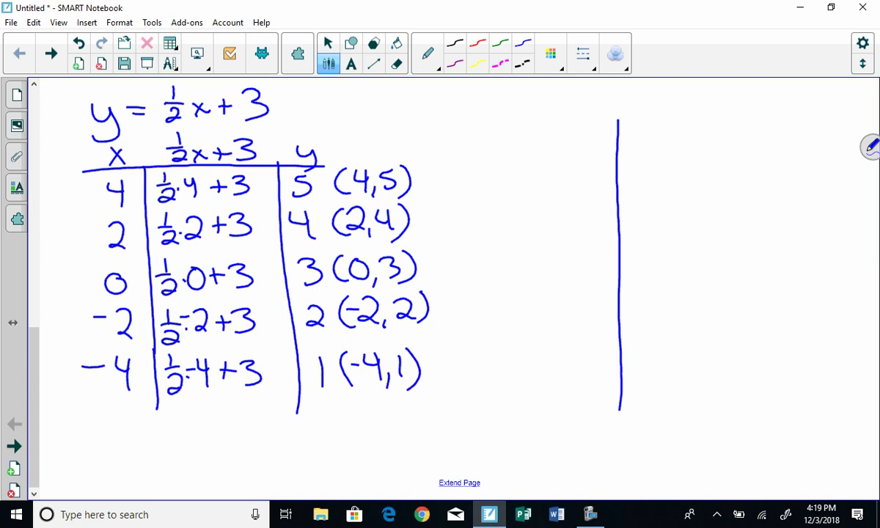
drag(463, 254, 812, 251)
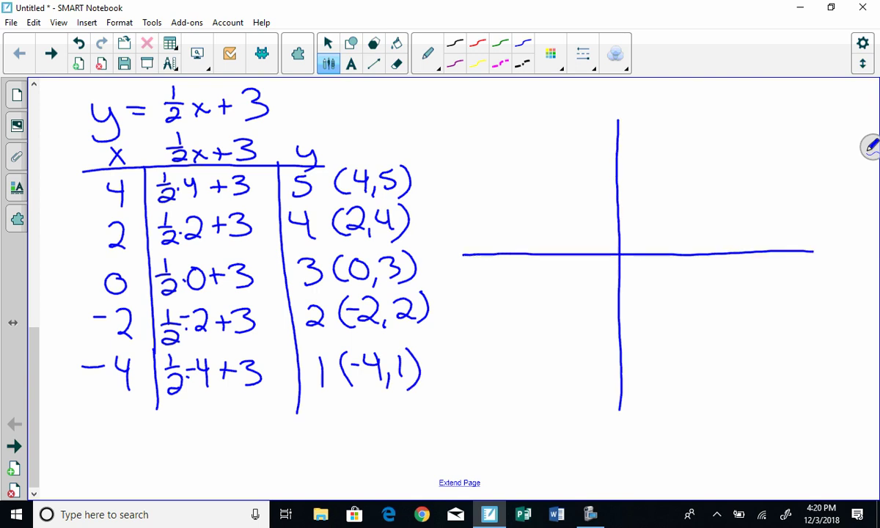
mouse_move(635, 247)
mouse_down()
mouse_move(634, 266)
mouse_move(665, 264)
mouse_up()
mouse_move(695, 247)
mouse_down()
mouse_move(694, 264)
mouse_move(731, 262)
mouse_up()
drag(780, 245, 780, 264)
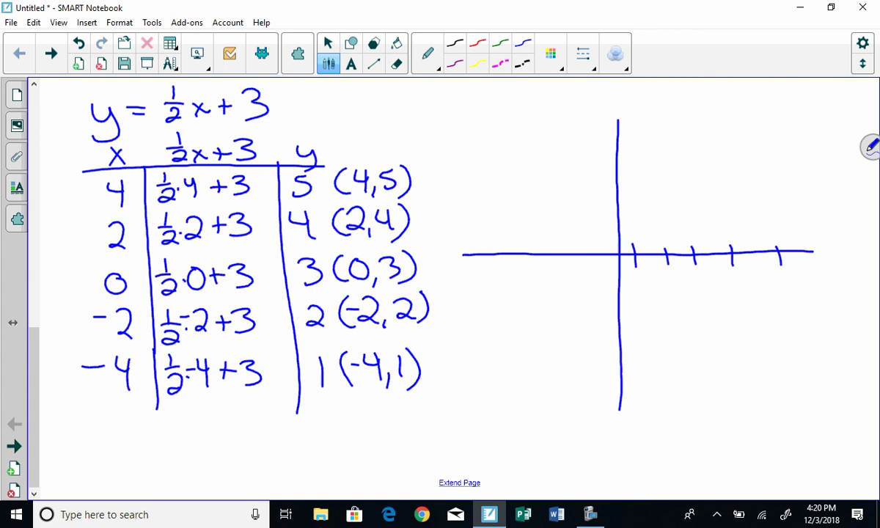
mouse_move(587, 244)
mouse_down()
mouse_move(587, 262)
mouse_move(558, 262)
mouse_up()
mouse_move(530, 247)
mouse_down()
mouse_move(529, 264)
mouse_move(471, 269)
mouse_up()
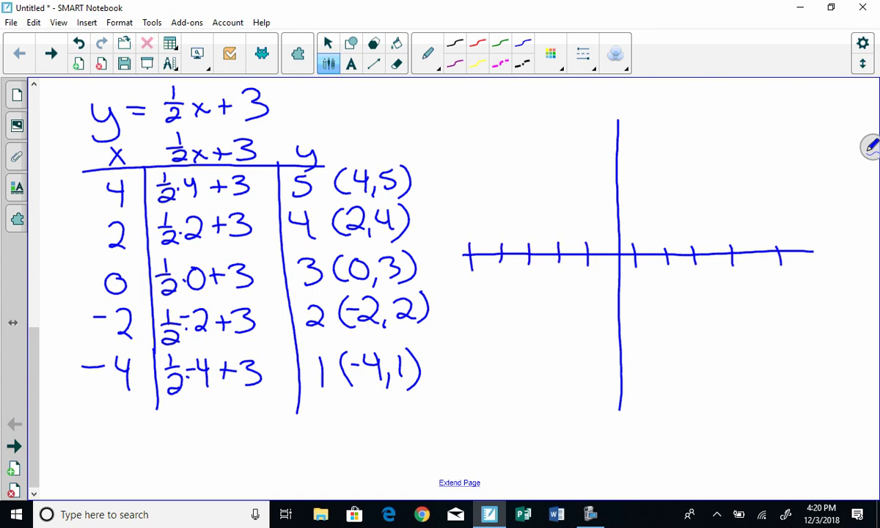
Add tick marks along the vertical axis above and below the origin.
mouse_move(597, 229)
mouse_down()
mouse_move(631, 226)
mouse_move(631, 207)
mouse_up()
mouse_move(603, 180)
mouse_down()
mouse_move(628, 176)
mouse_move(630, 150)
mouse_up()
drag(606, 121, 626, 119)
mouse_move(603, 272)
mouse_down()
mouse_move(629, 272)
mouse_move(631, 298)
mouse_up()
drag(608, 331, 630, 330)
drag(614, 357, 629, 356)
drag(605, 387, 627, 385)
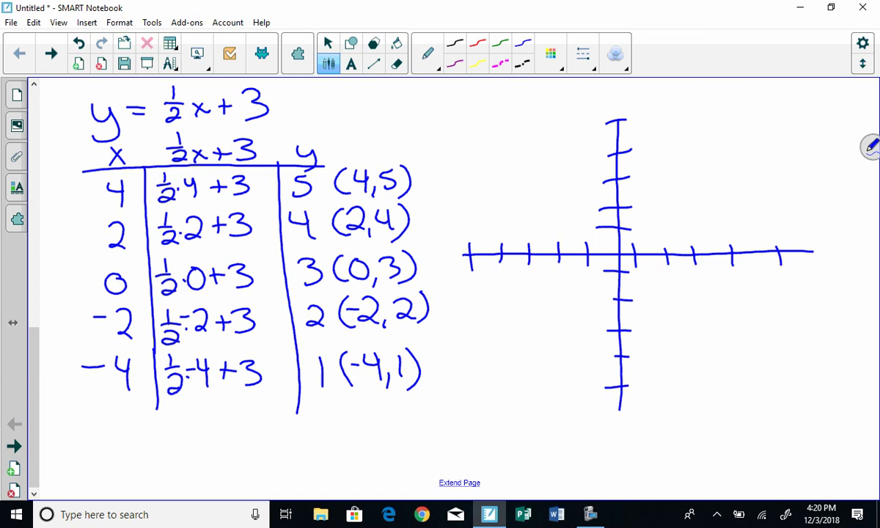
Plot (4,5), (2,4), (0,3), (−2,2), (−4,1), erasing a misplaced dot, and draw the arrowed line.
drag(732, 111, 731, 114)
drag(663, 175, 662, 174)
click(662, 175)
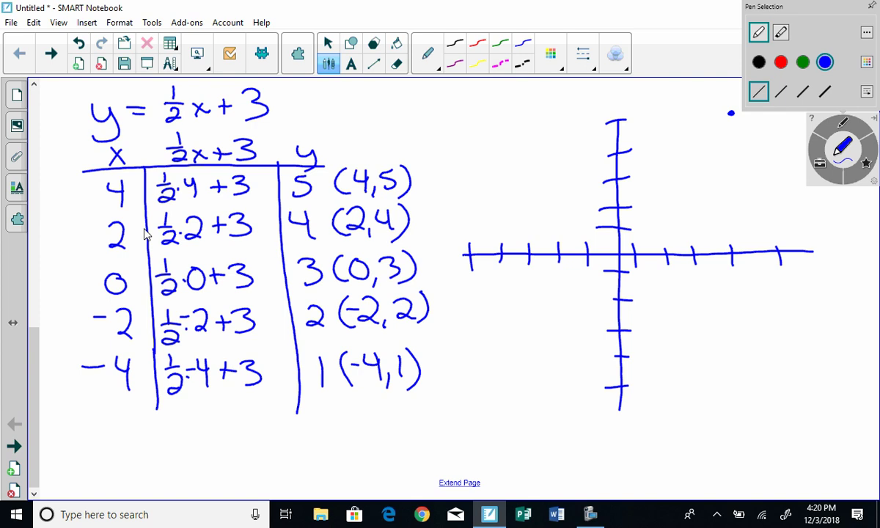
click(661, 145)
click(615, 179)
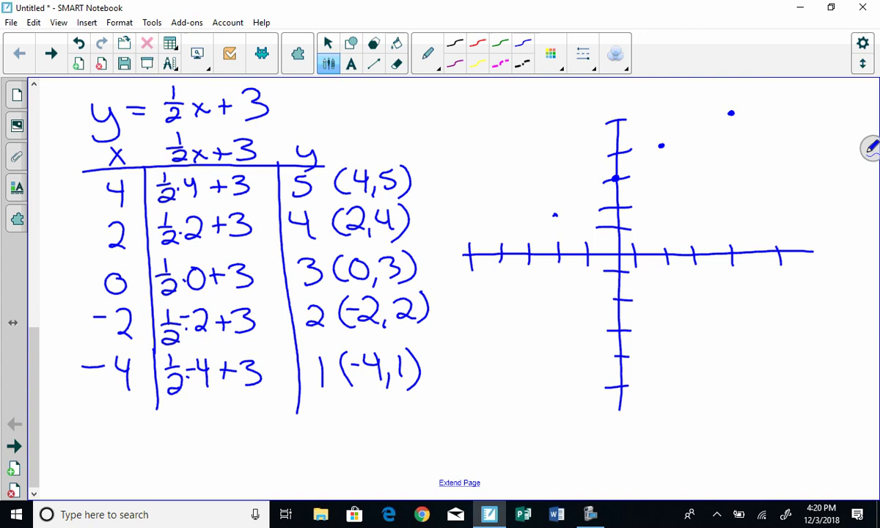
click(556, 214)
click(500, 235)
mouse_move(470, 248)
mouse_down()
mouse_move(616, 177)
mouse_move(767, 88)
mouse_move(769, 107)
mouse_up()
drag(496, 220, 484, 254)
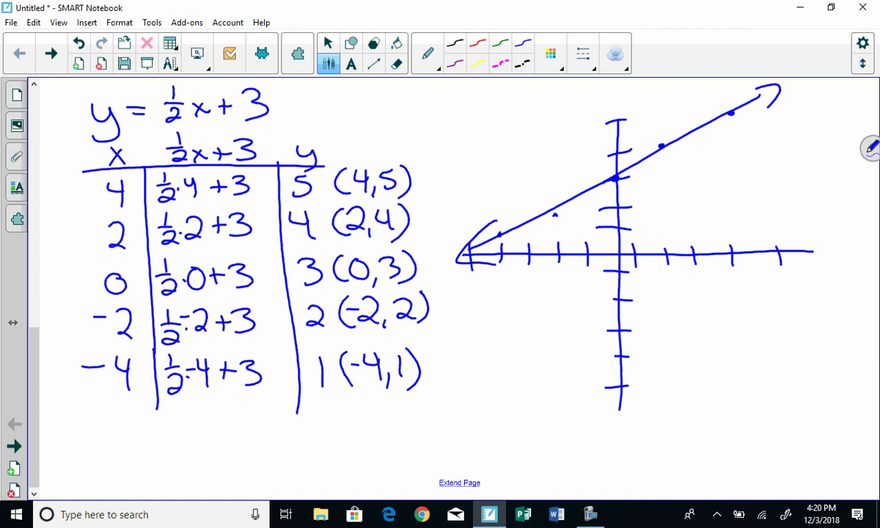
Below the table, write the equation 2y = x − 8.
scroll(441, 286, down, 3)
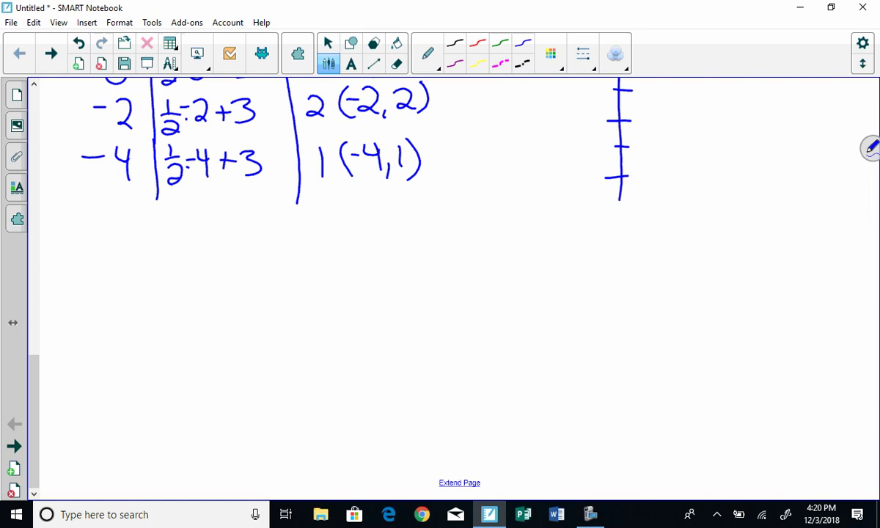
mouse_move(91, 254)
mouse_down()
mouse_move(118, 277)
mouse_move(135, 272)
mouse_move(129, 295)
mouse_up()
drag(173, 266, 221, 278)
click(202, 259)
drag(220, 256, 203, 277)
mouse_move(224, 267)
mouse_down()
mouse_move(255, 271)
mouse_move(263, 248)
mouse_up()
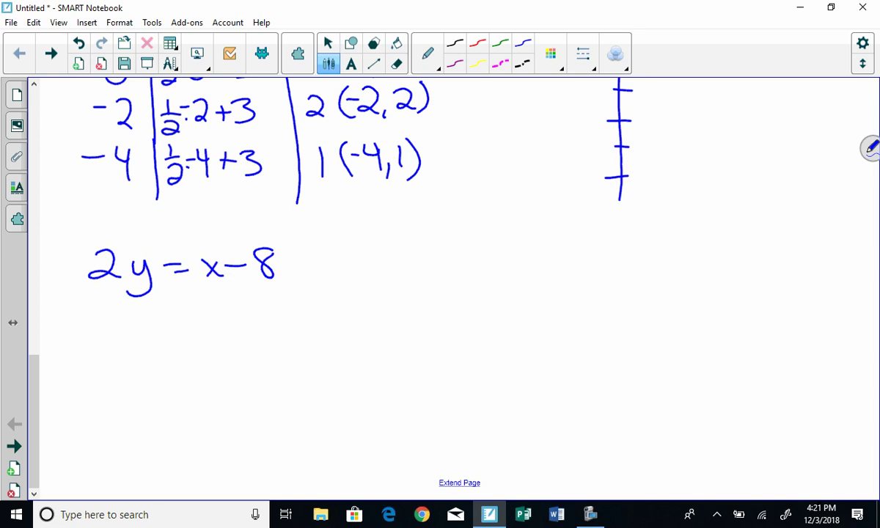
Divide each term by 2 and write the result y = ½x − 4.
drag(88, 291, 151, 289)
drag(119, 299, 135, 311)
drag(188, 288, 228, 286)
drag(207, 296, 225, 308)
mouse_move(253, 280)
mouse_down()
mouse_move(277, 279)
mouse_move(284, 312)
mouse_up()
drag(122, 342, 127, 382)
drag(156, 350, 173, 348)
mouse_move(156, 357)
mouse_down()
mouse_move(175, 356)
mouse_move(193, 338)
mouse_up()
mouse_move(186, 345)
mouse_down()
mouse_move(203, 343)
mouse_move(206, 363)
mouse_move(225, 361)
mouse_up()
mouse_move(224, 344)
mouse_down()
mouse_move(211, 362)
mouse_move(272, 353)
mouse_move(269, 363)
mouse_up()
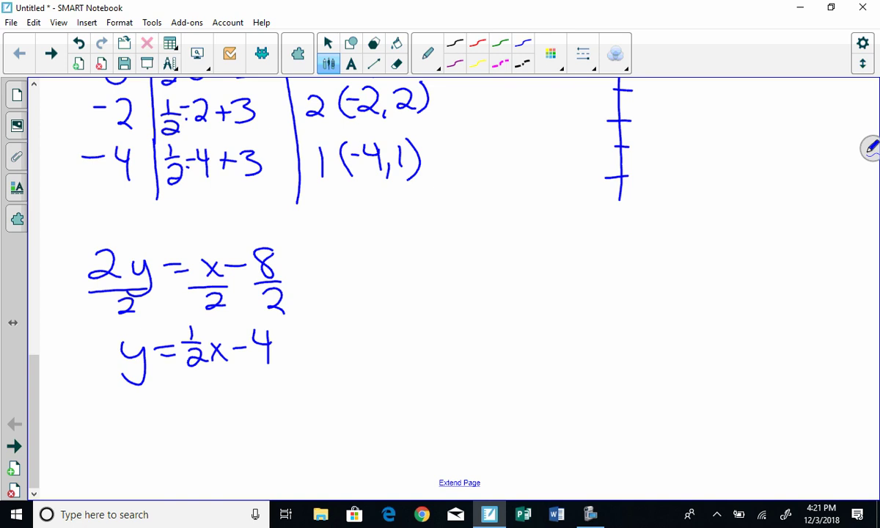
Write the practice problem 'SP: y = 3x+1' to the right.
mouse_move(442, 248)
mouse_down()
mouse_move(421, 267)
mouse_move(455, 269)
mouse_move(489, 250)
mouse_up()
drag(489, 261, 490, 263)
drag(523, 246, 527, 281)
drag(559, 250, 573, 249)
mouse_move(562, 256)
mouse_down()
mouse_move(595, 250)
mouse_move(595, 266)
mouse_up()
drag(618, 247, 636, 264)
mouse_move(635, 246)
mouse_down()
mouse_move(619, 266)
mouse_move(643, 251)
mouse_move(643, 264)
mouse_up()
drag(635, 255, 651, 254)
drag(663, 238, 666, 258)
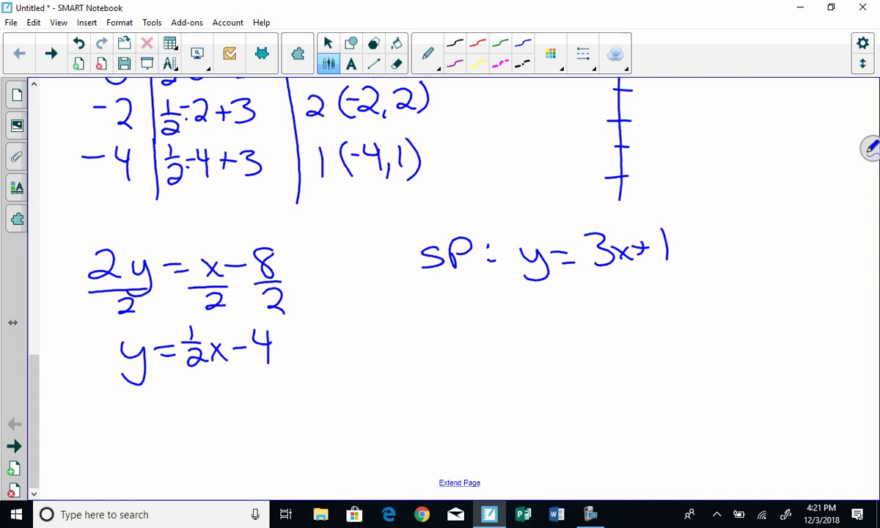
key(alt+Tab)
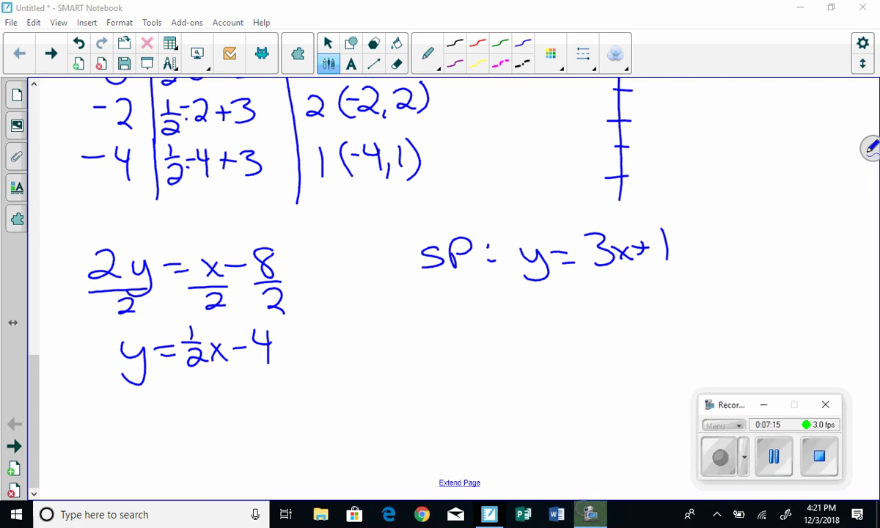